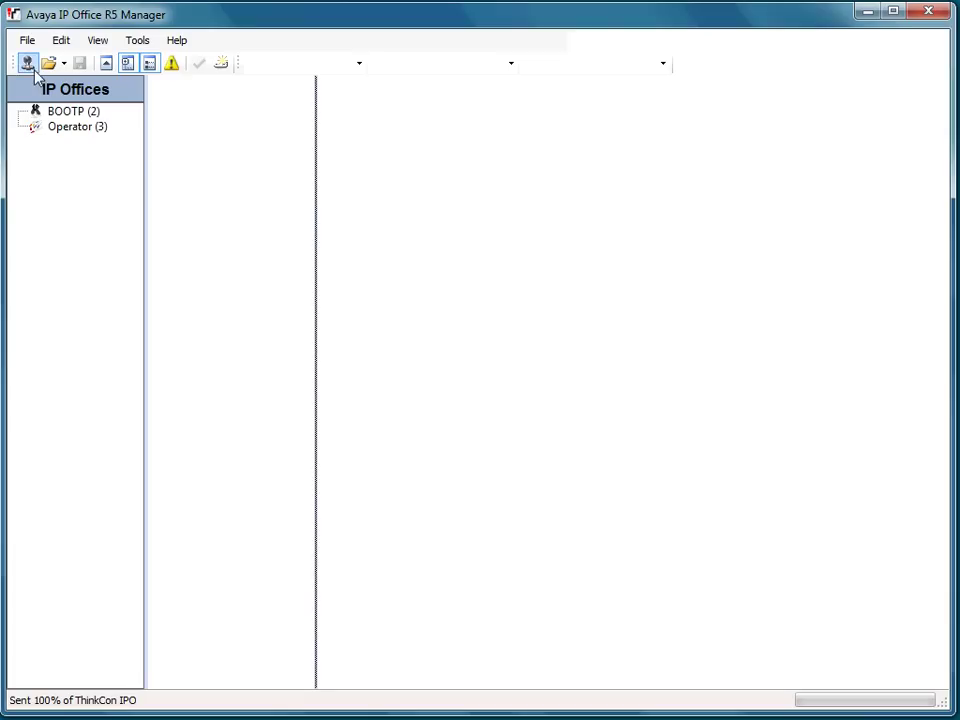
Step: Open ThinkCon IPO's configuration, logging in as the service user with its password
left_click(28, 63)
left_click(80, 194)
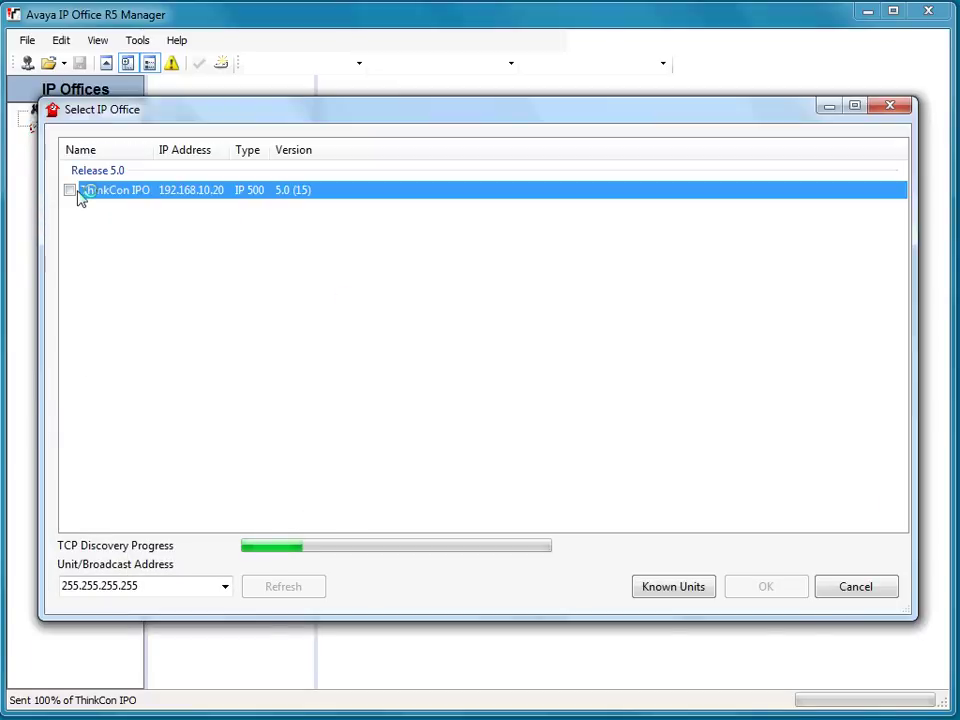
left_click(70, 191)
left_click(762, 589)
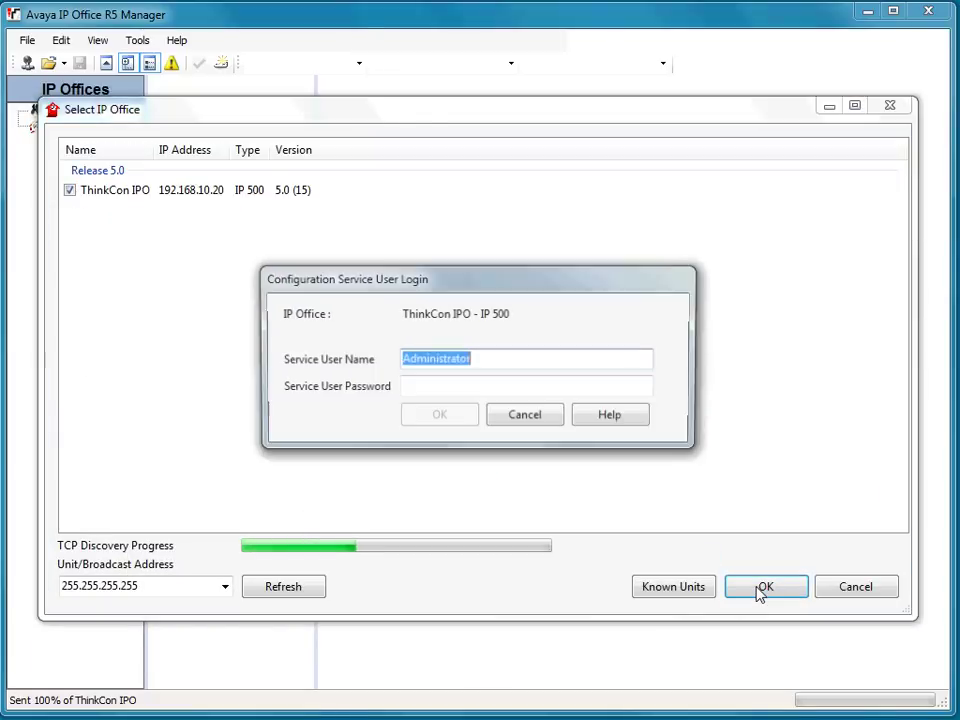
left_click(539, 390)
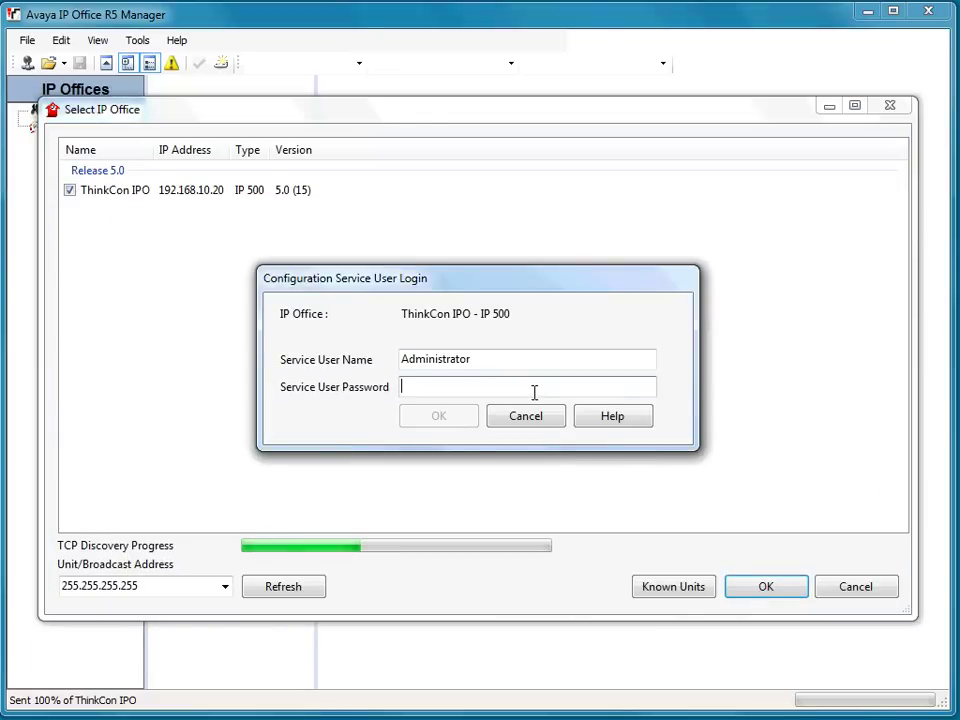
type("Administrator")
left_click(463, 421)
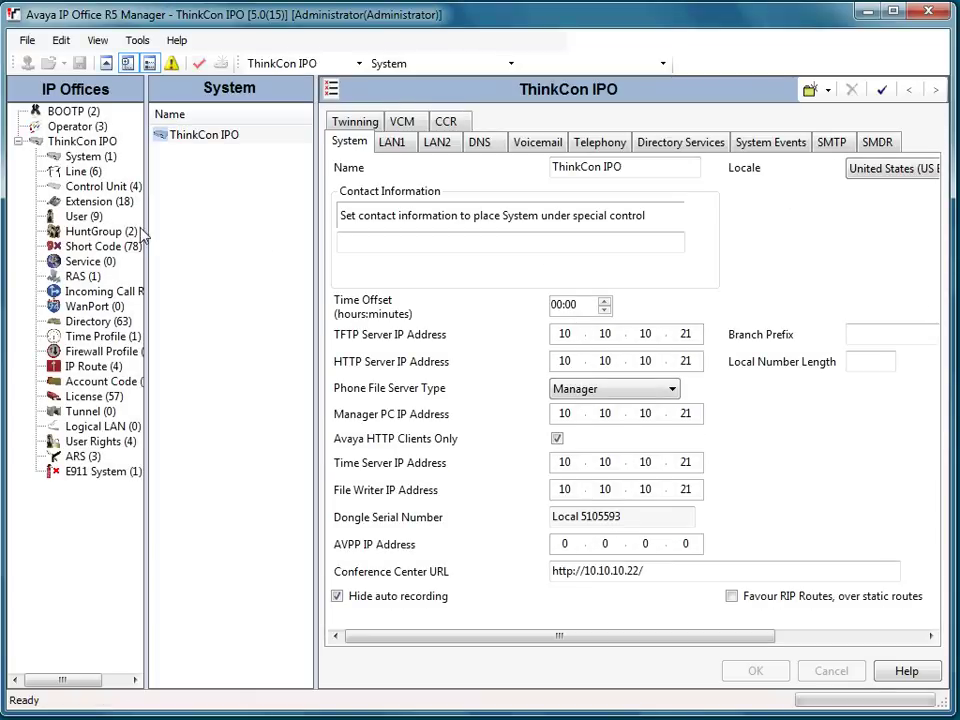
Step: Check the users on 8504 and 8503, then list extensions showing ID 4 on 8503
left_click(95, 219)
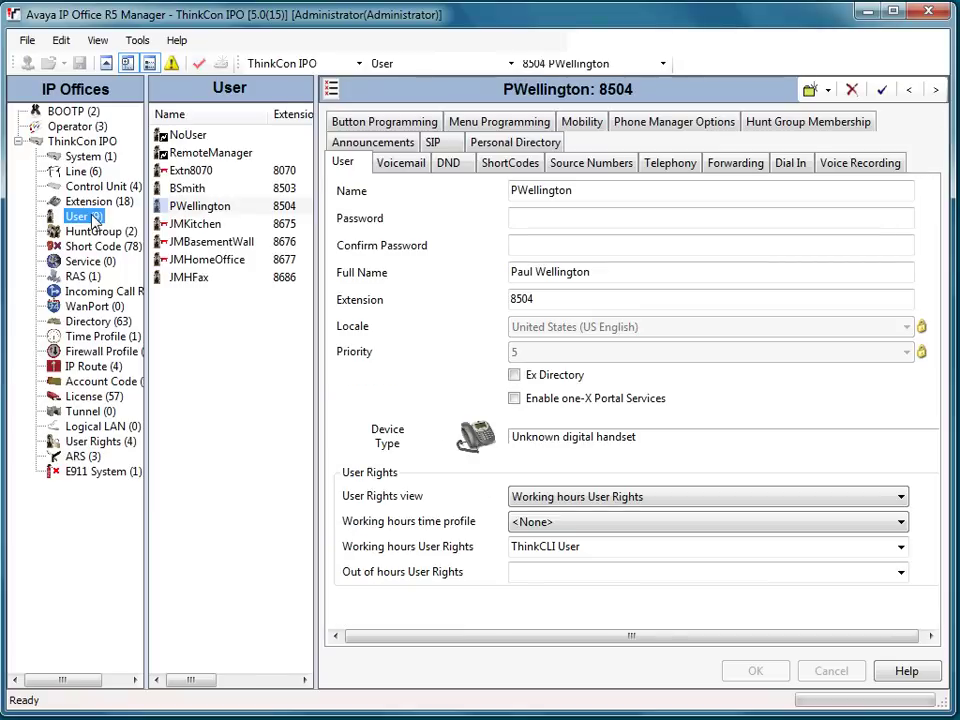
left_click(237, 206)
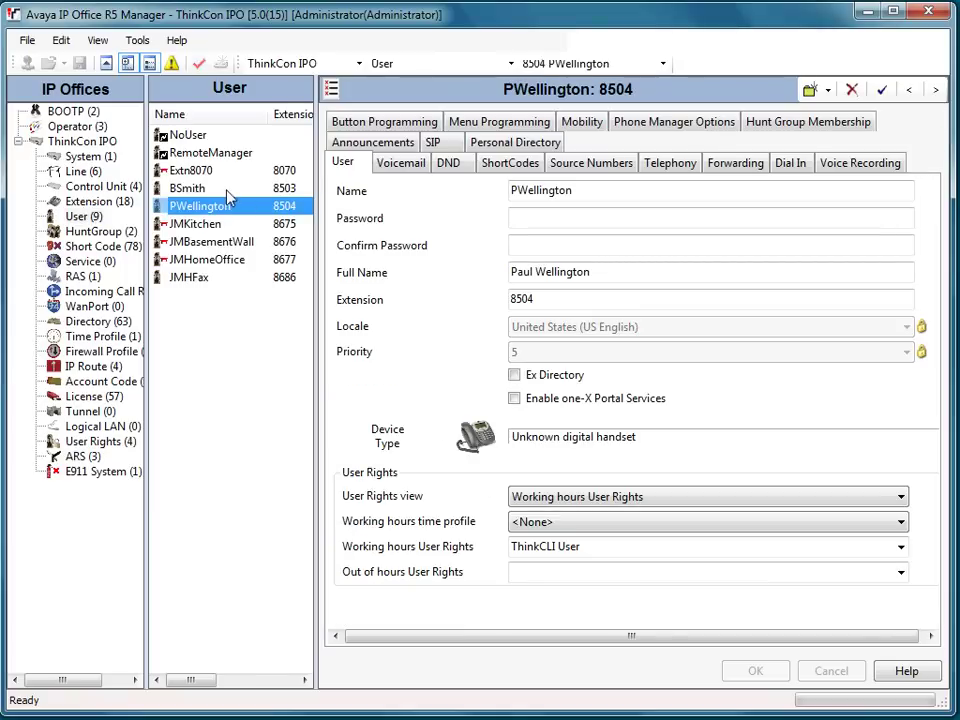
left_click(227, 190)
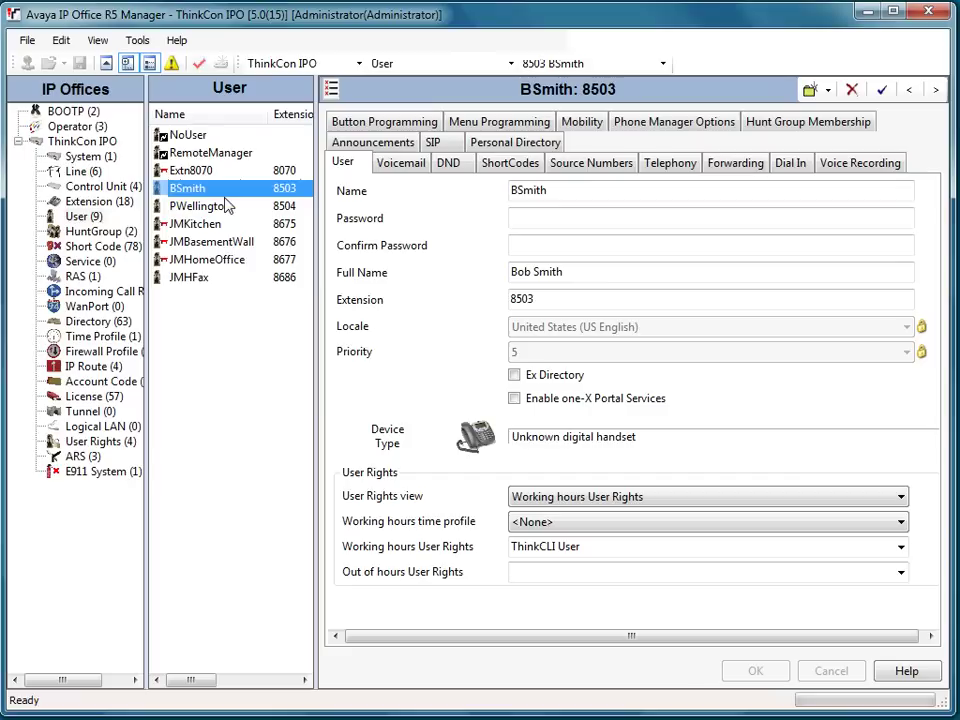
left_click(93, 203)
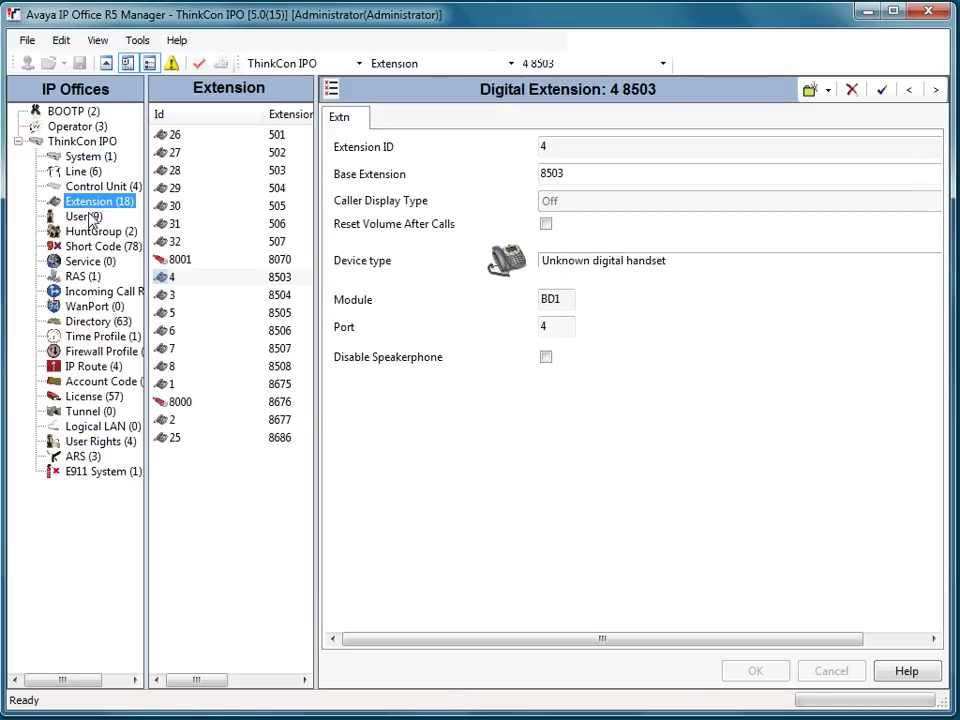
left_click(93, 216)
left_click(215, 192)
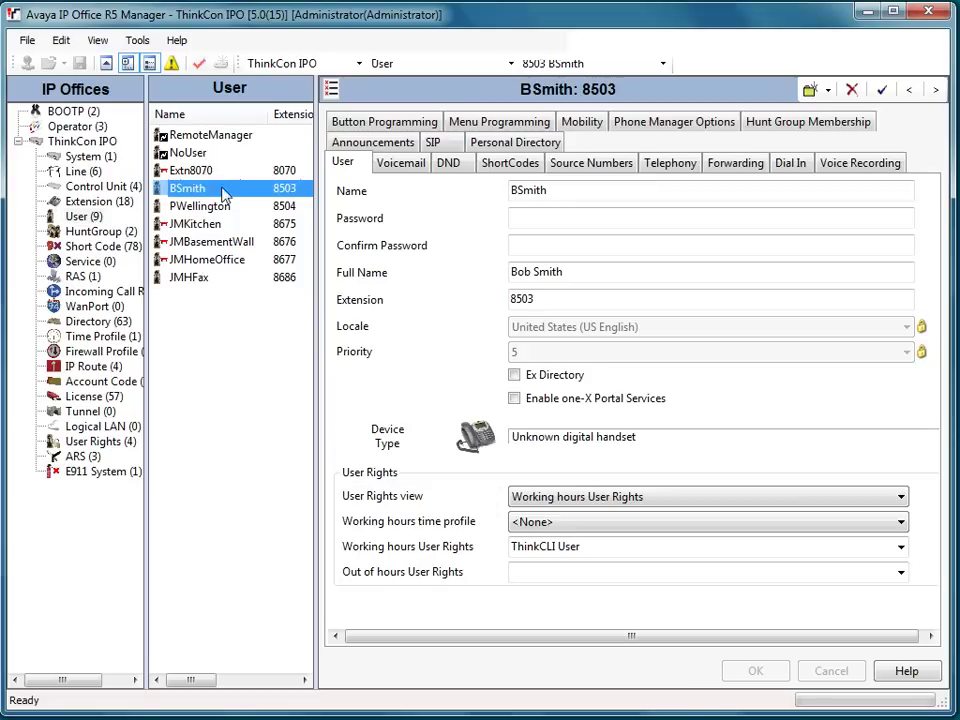
left_click(283, 206)
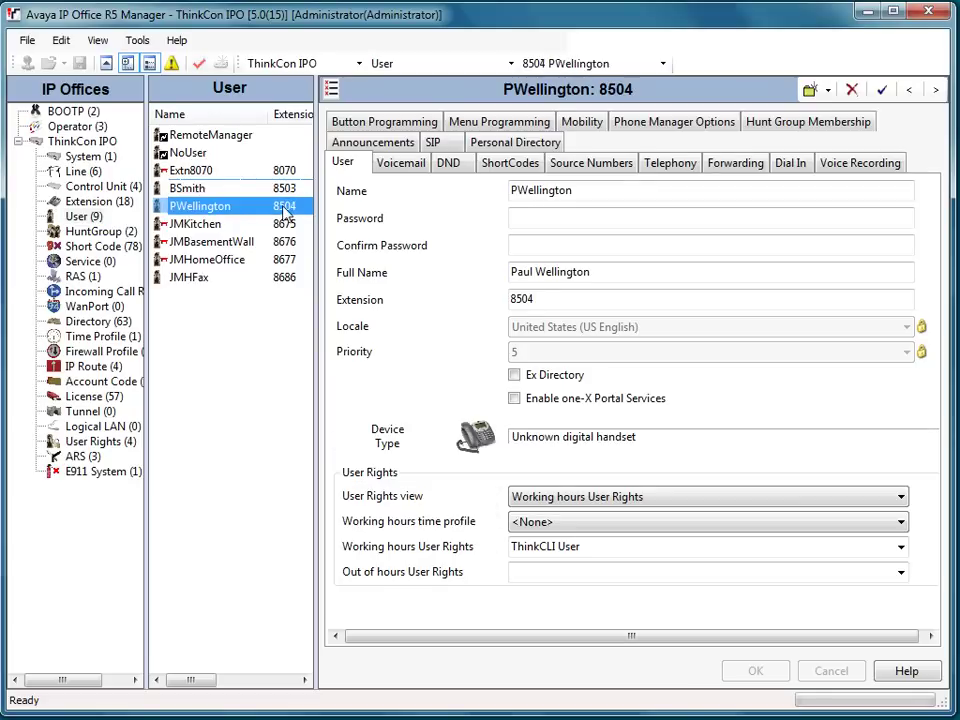
left_click(98, 204)
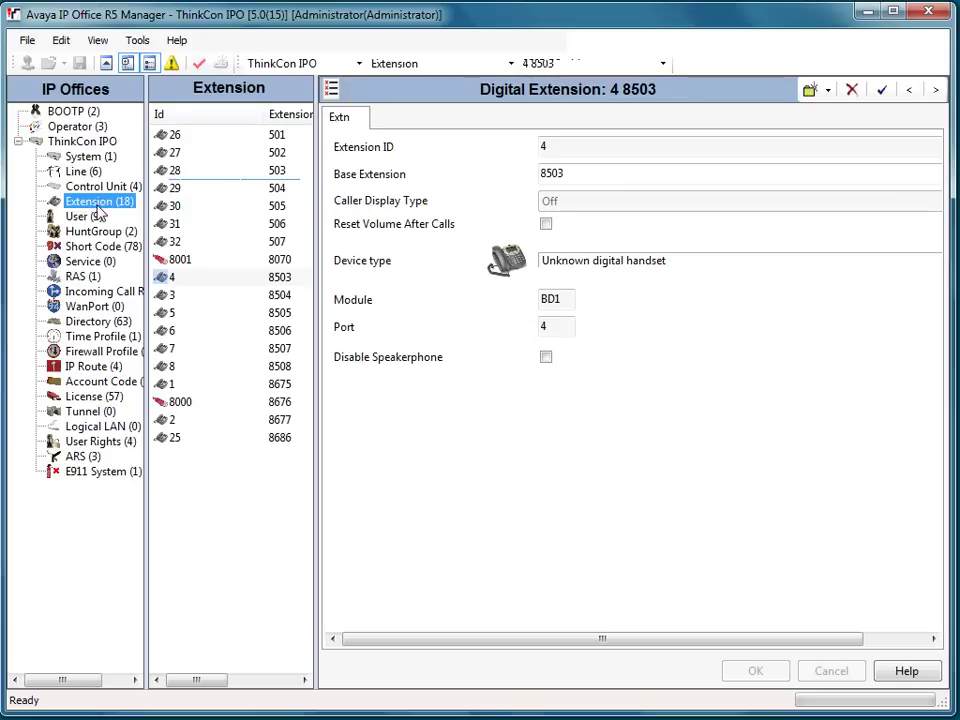
left_click(214, 278)
left_click(258, 296)
left_click(261, 283)
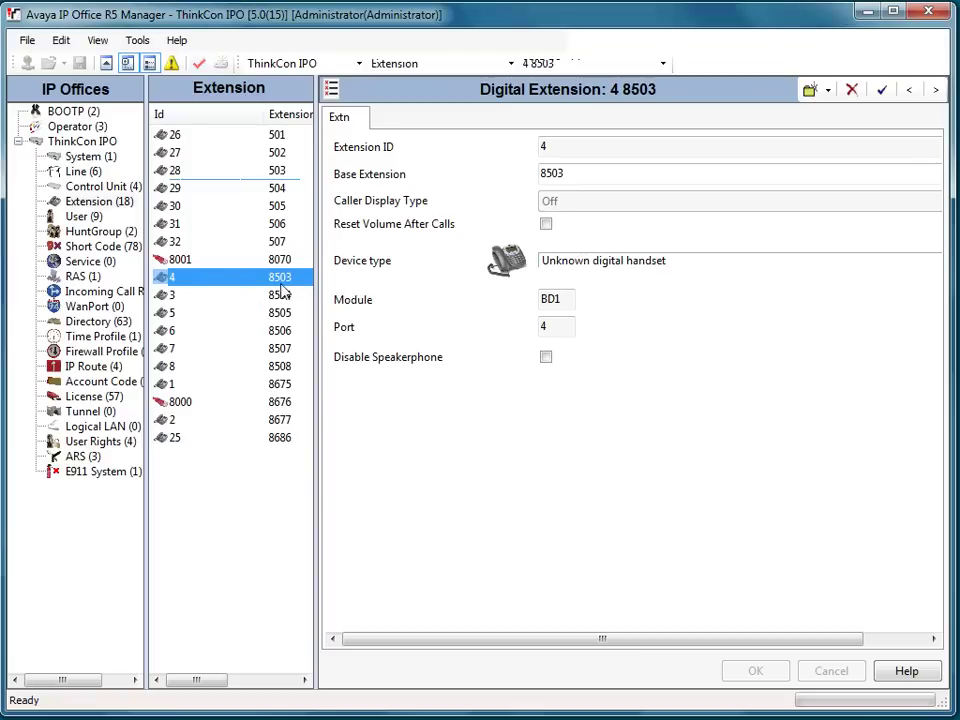
left_click(186, 299)
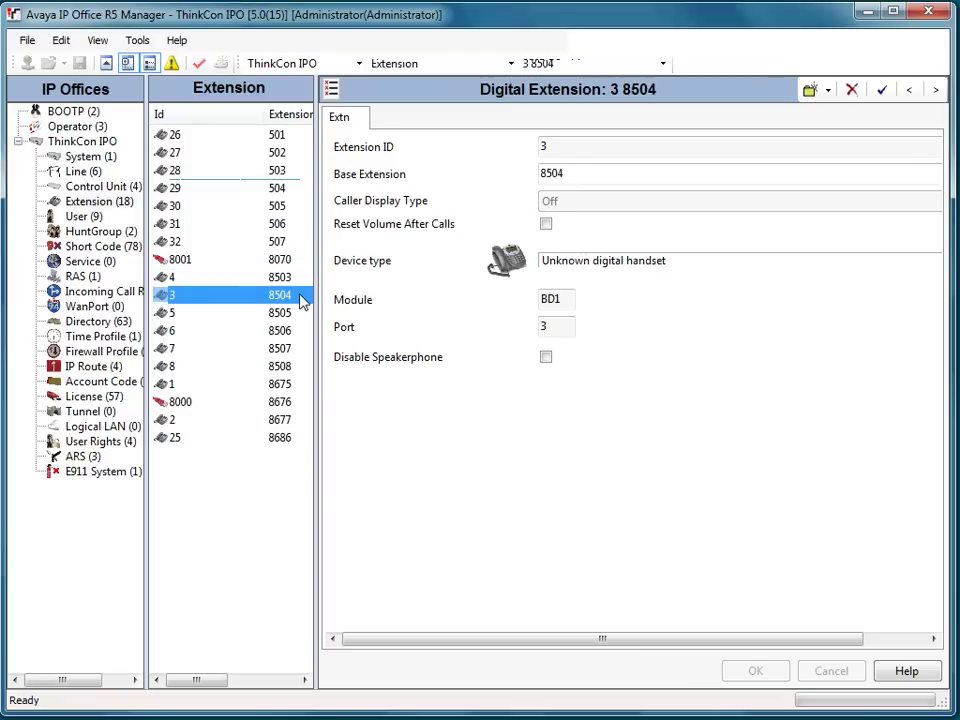
left_click(286, 279)
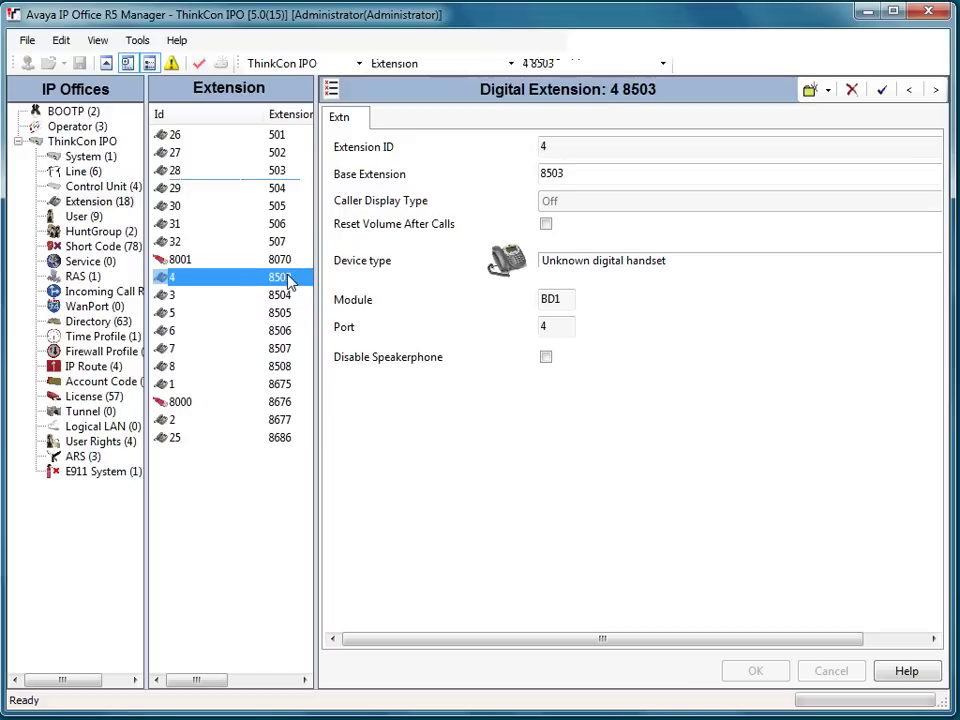
Step: Change extension ID 4's base extension number from 8503 to 8504
double_click(584, 173)
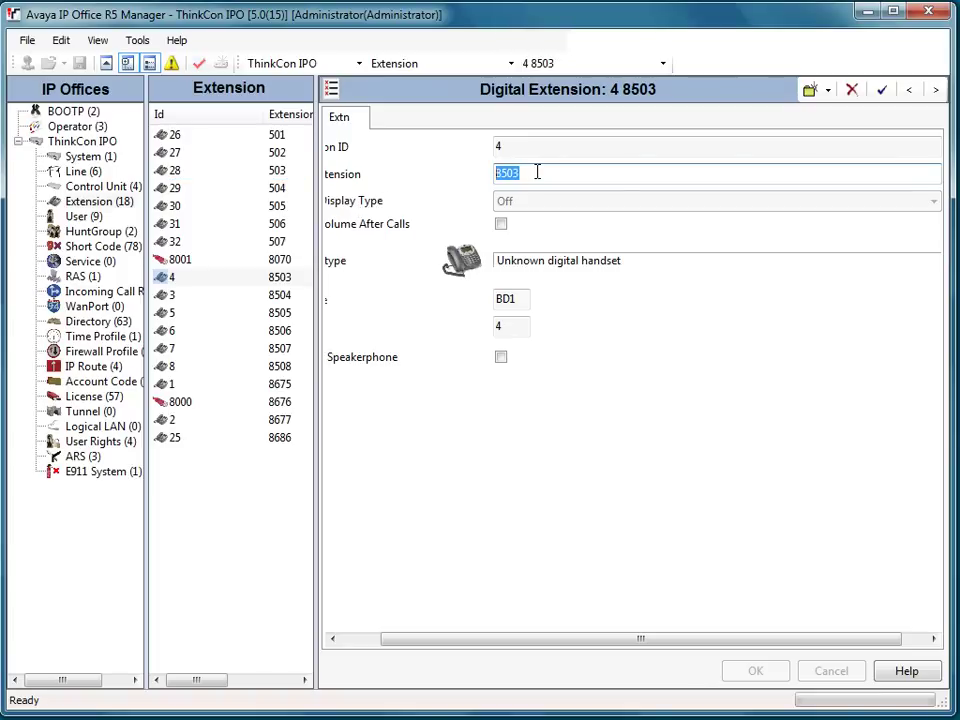
type("8504")
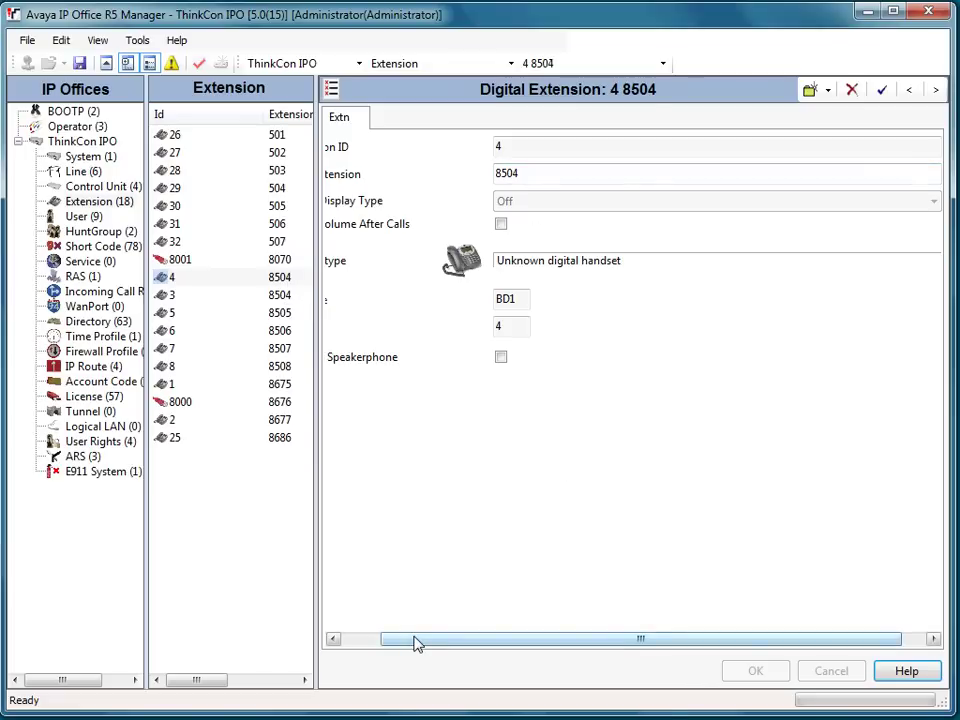
left_click_drag(417, 644, 536, 649)
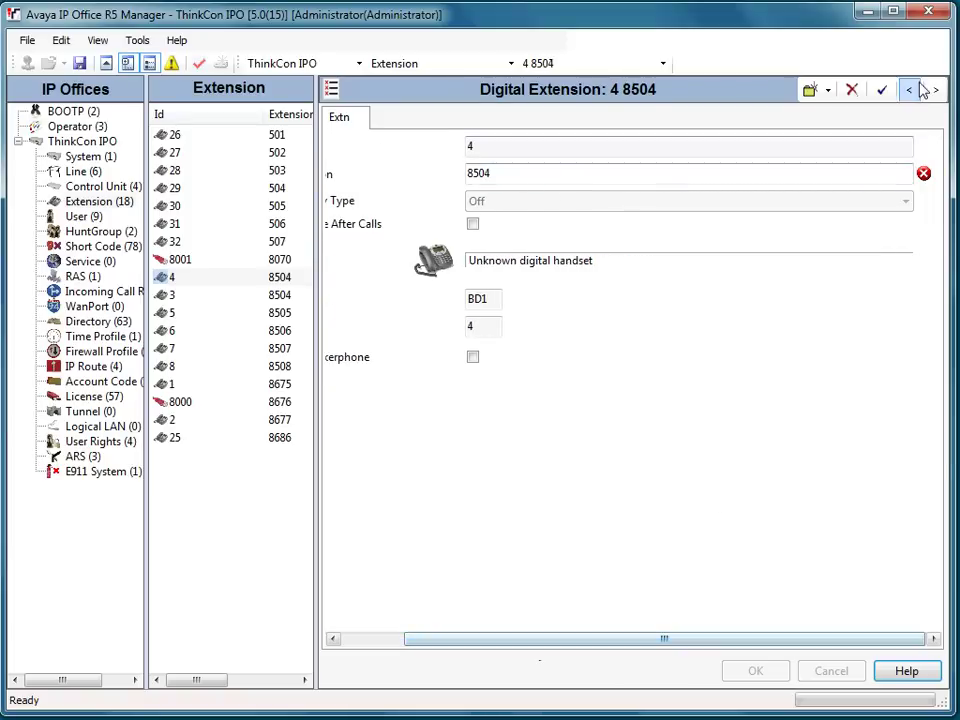
mouse_move(922, 177)
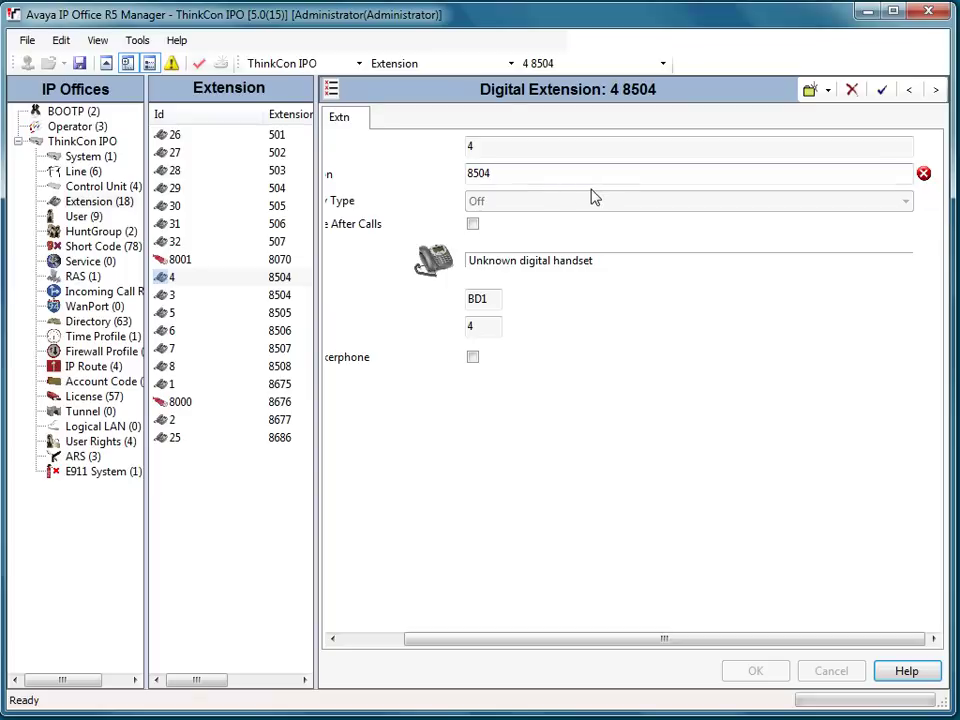
Step: Renumber extension ID 3's base extension from 8504 to 8503
left_click(275, 300)
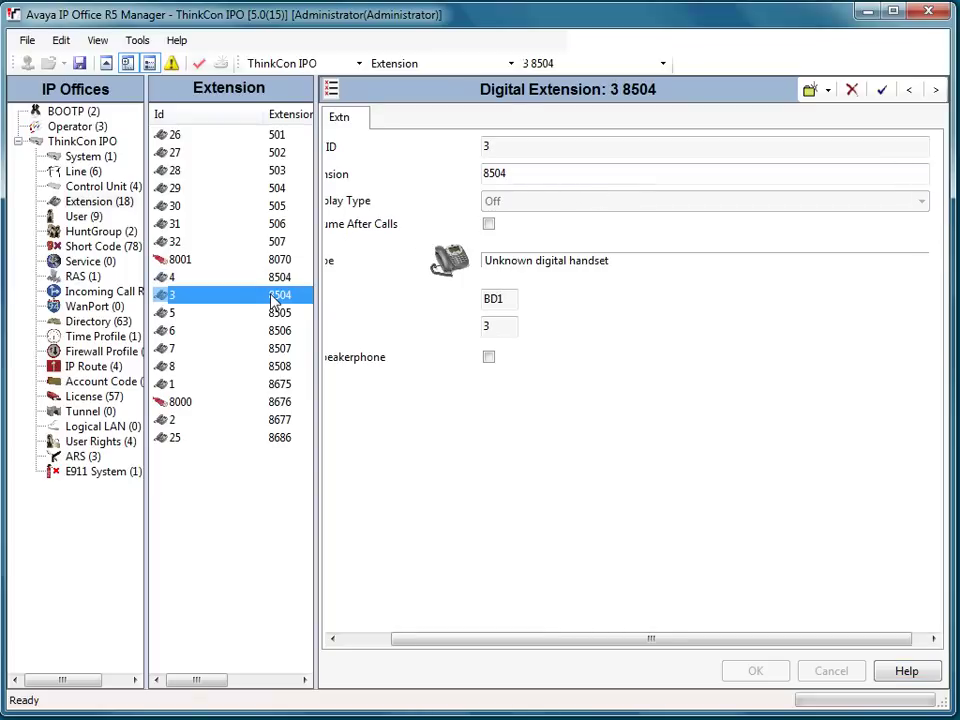
double_click(536, 178)
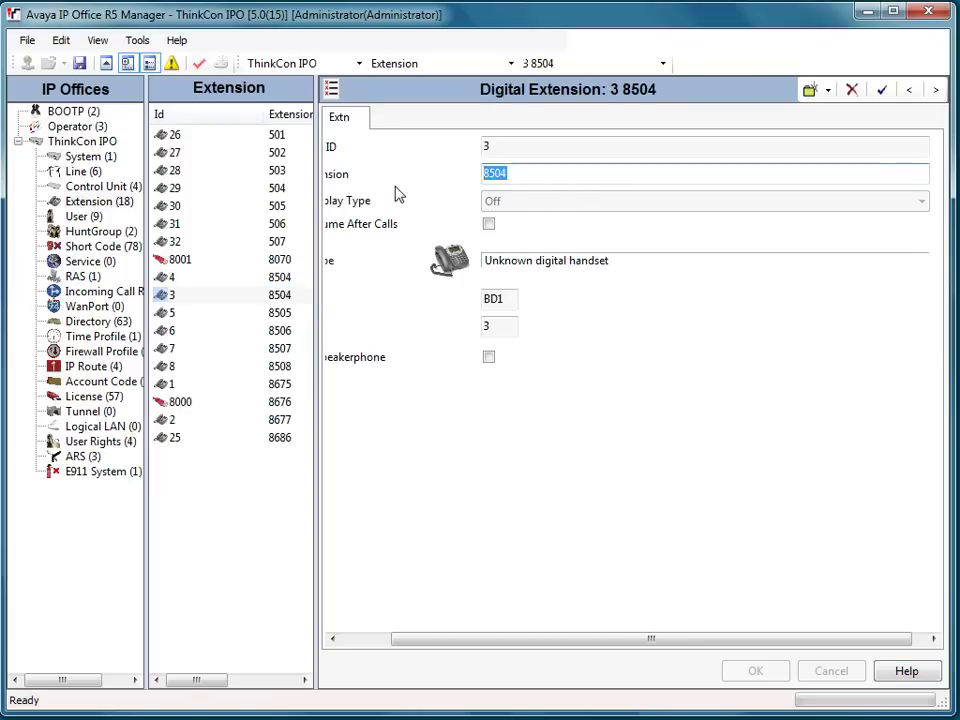
type("8503")
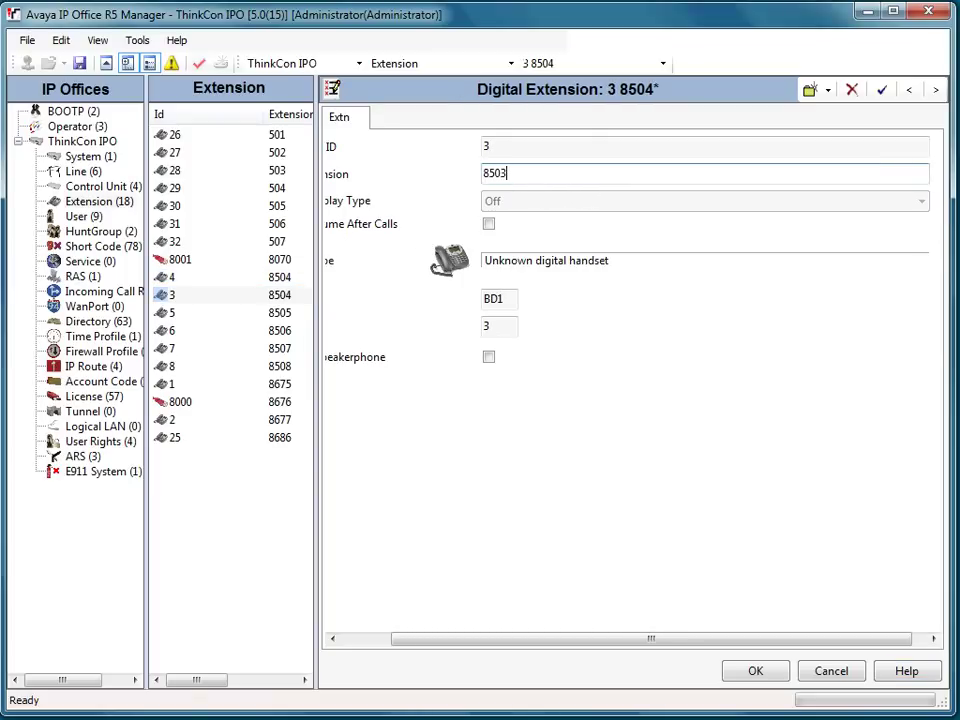
left_click(735, 671)
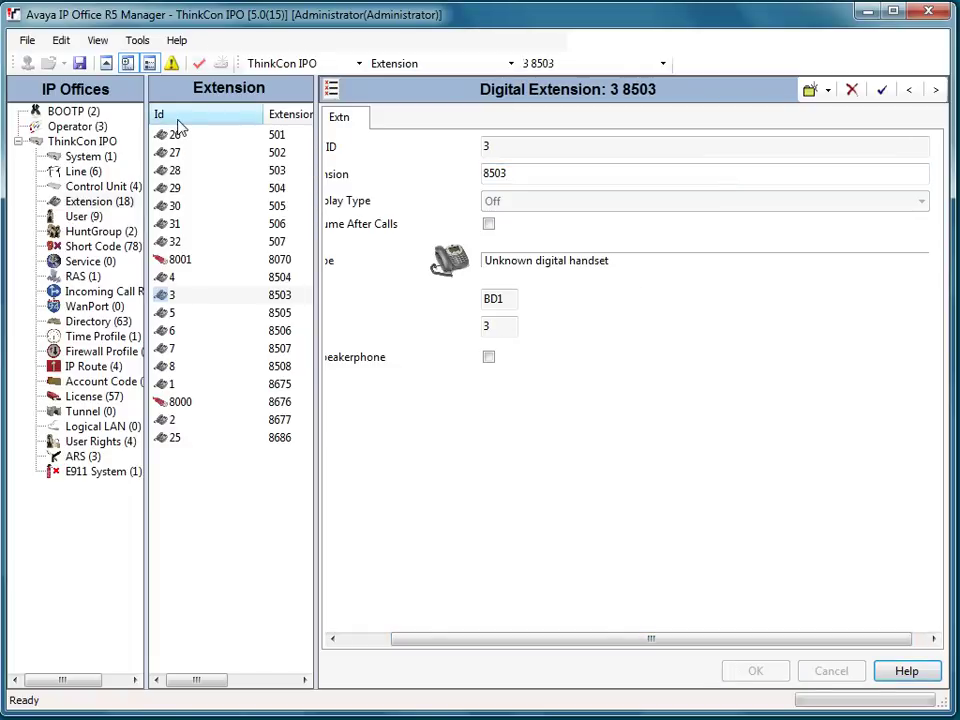
Step: Send the configuration to ThinkCon IPO, accepting the reported configuration errors
left_click(80, 64)
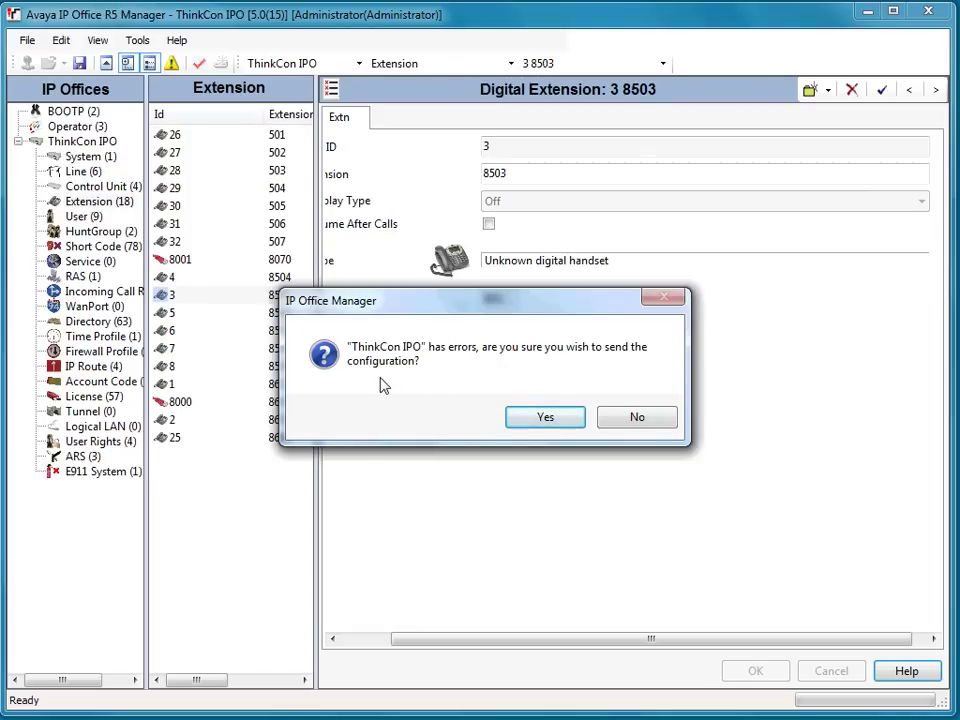
left_click_drag(463, 300, 532, 292)
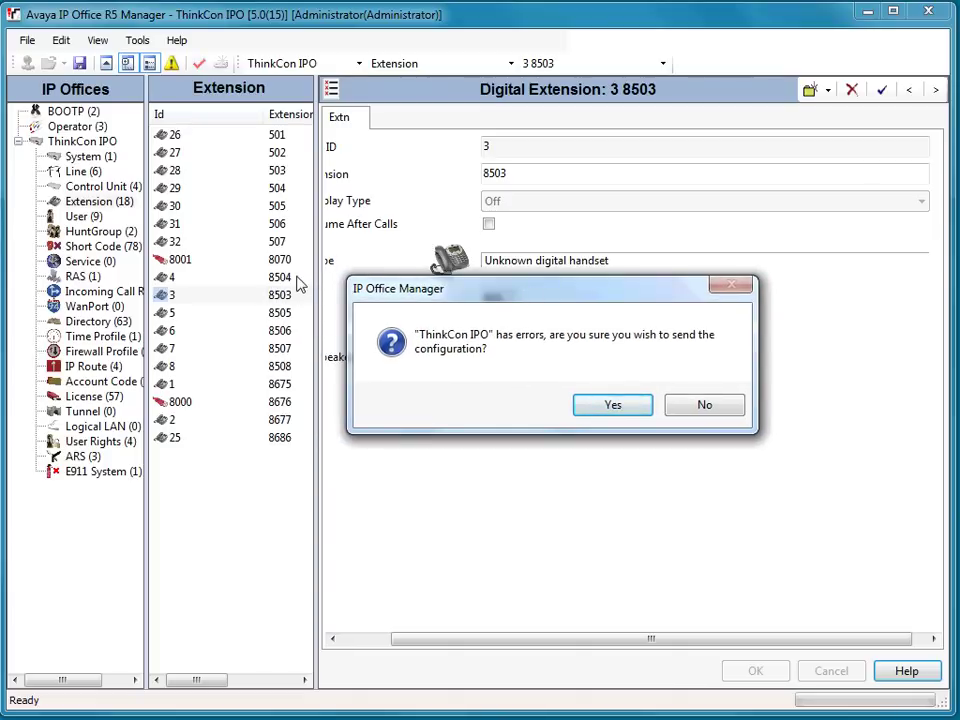
left_click_drag(448, 296, 377, 301)
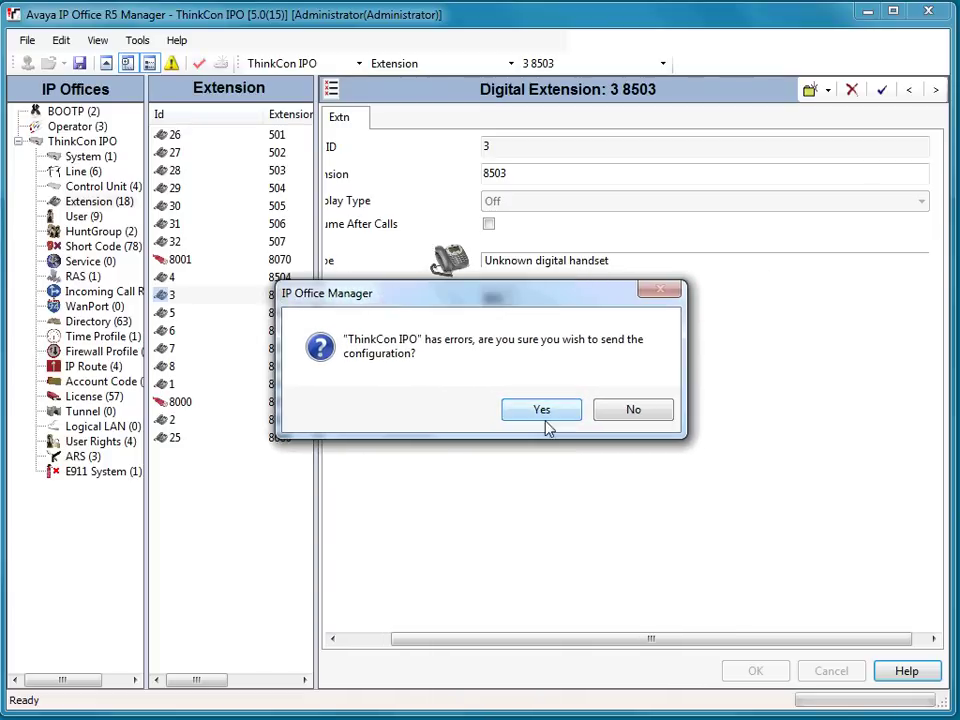
left_click(538, 412)
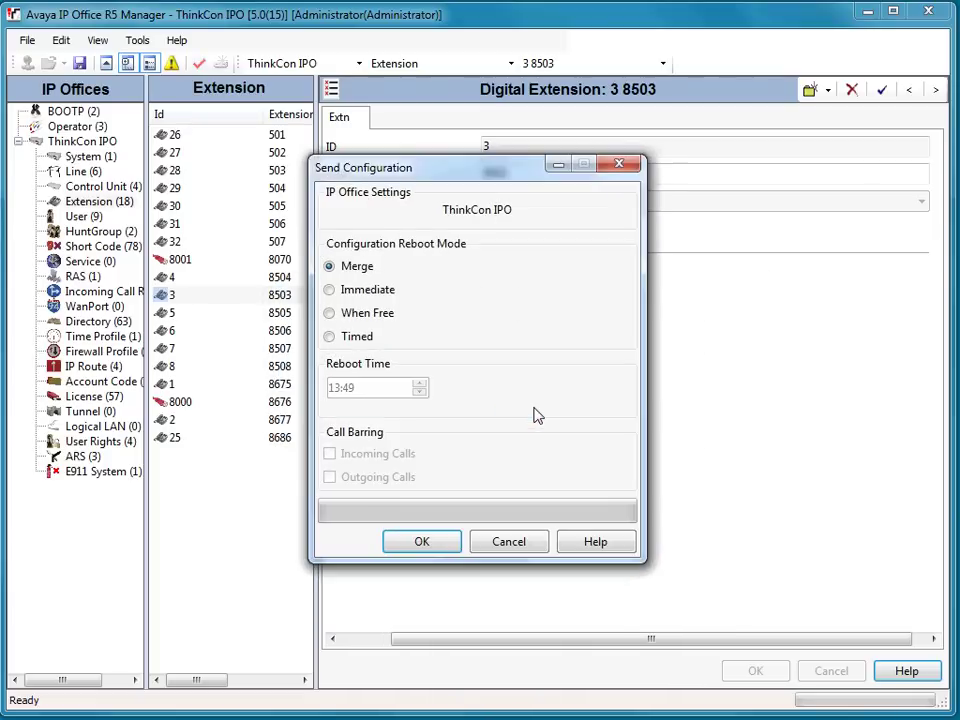
Step: Try the Immediate, Merge and When Free reboot modes, ending on Timed at 13:49
left_click(388, 297)
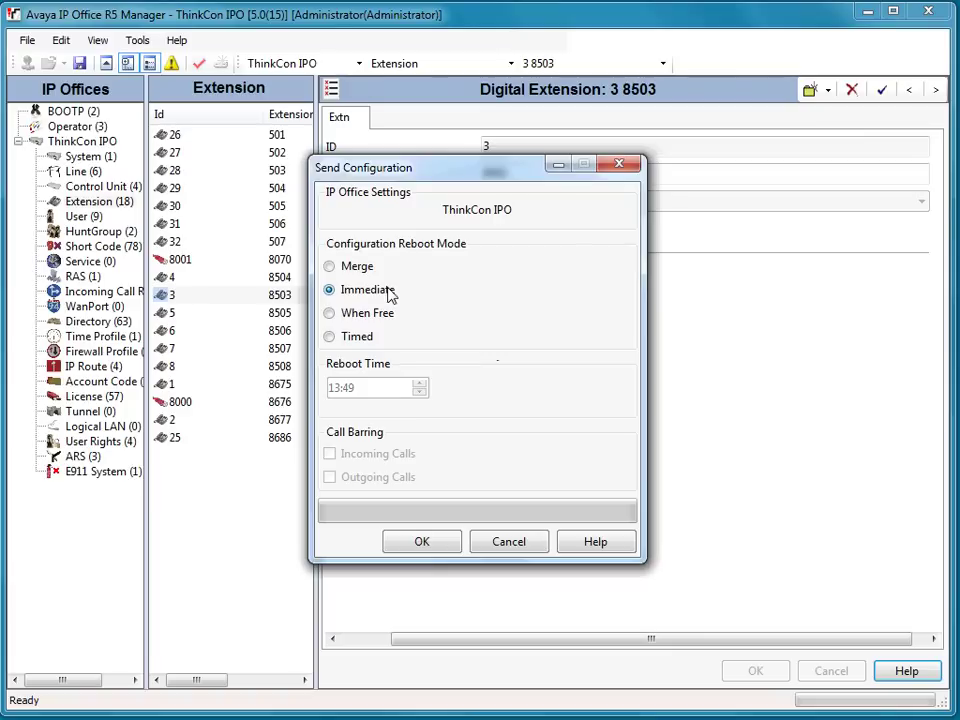
left_click(366, 270)
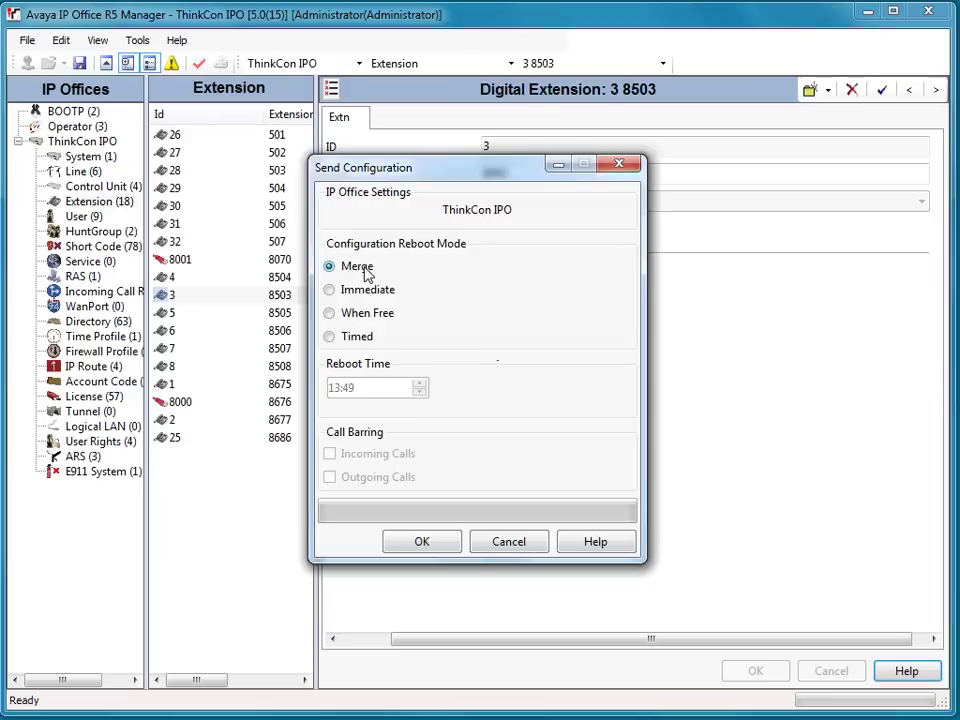
left_click(362, 293)
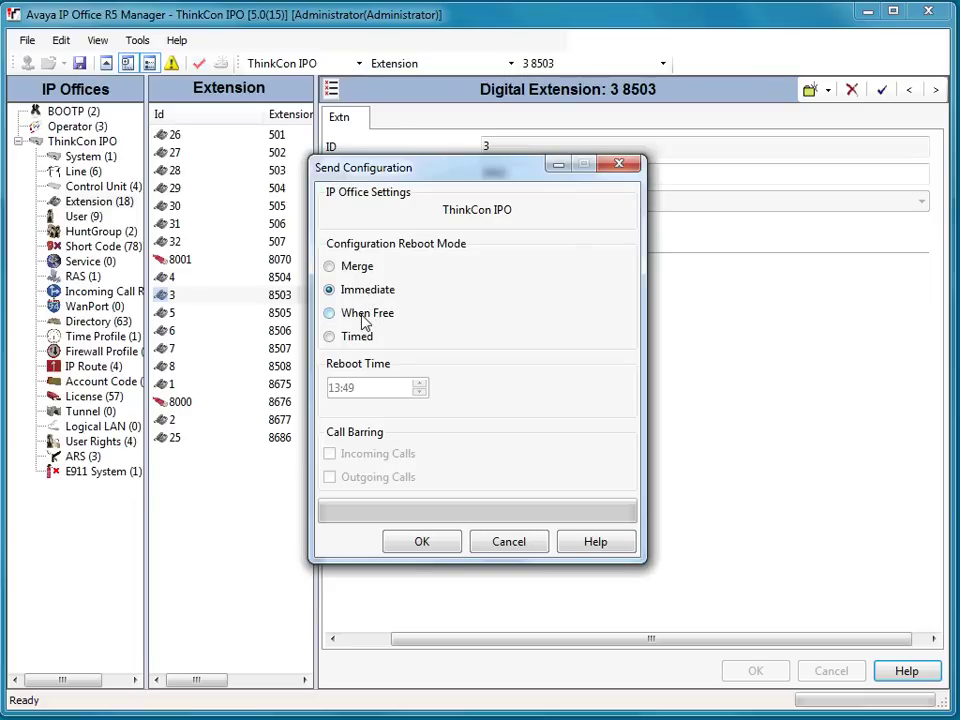
left_click(365, 316)
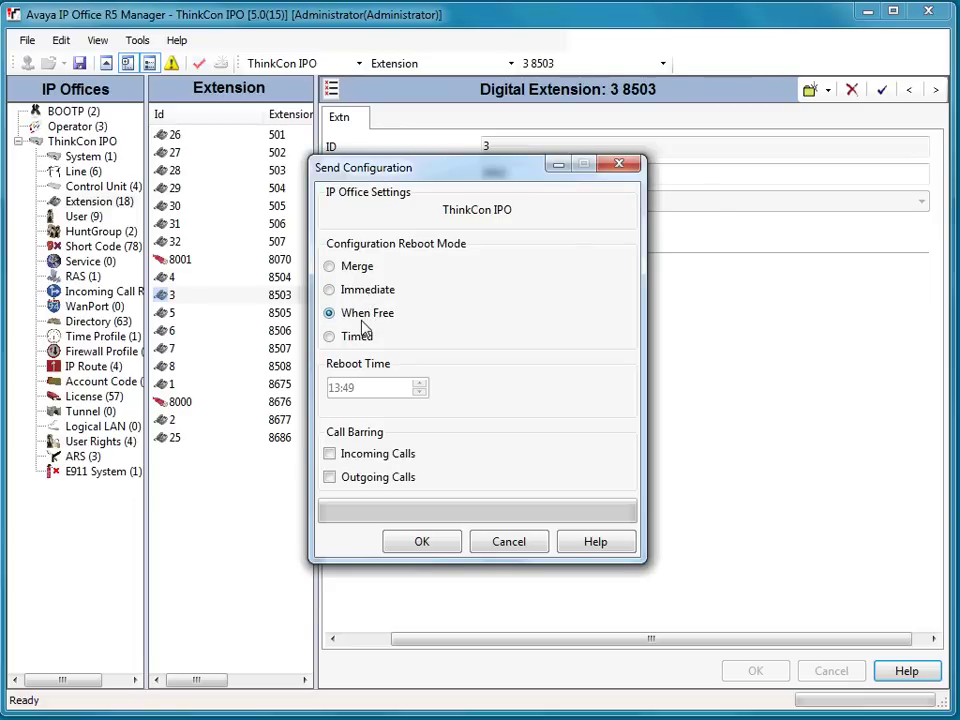
left_click(364, 342)
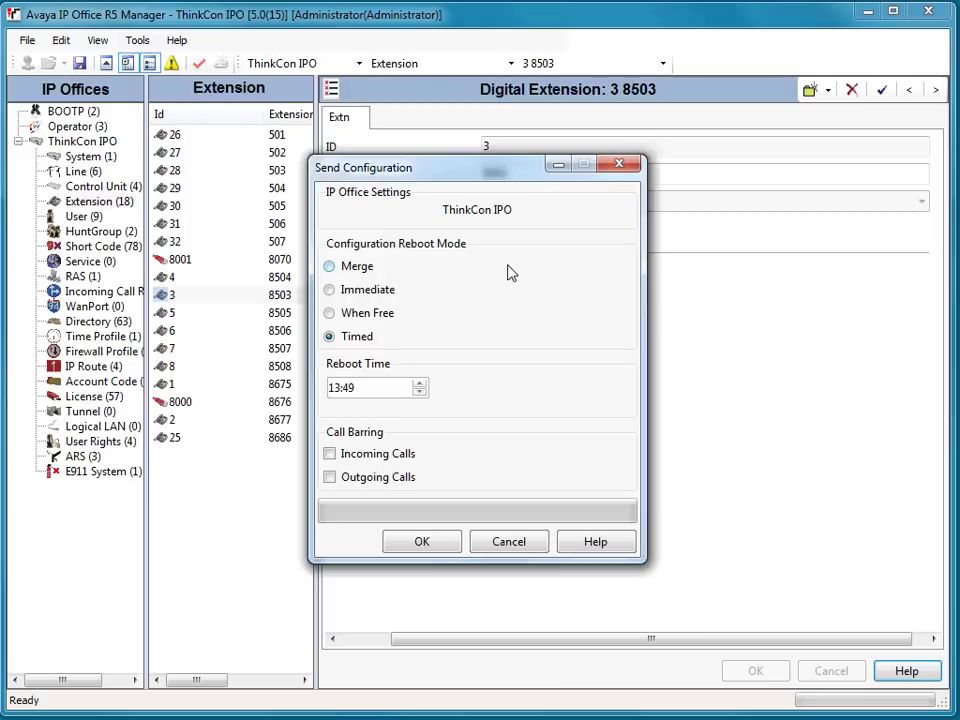
Step: Choose Immediate reboot mode and send the configuration to ThinkCon IPO
left_click(344, 292)
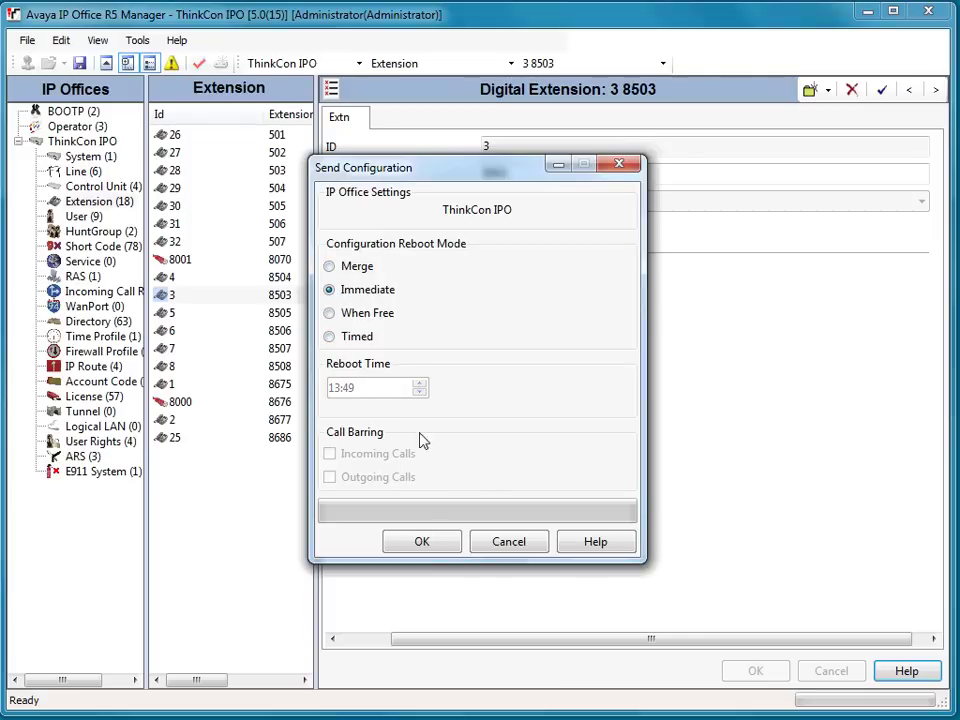
left_click(425, 542)
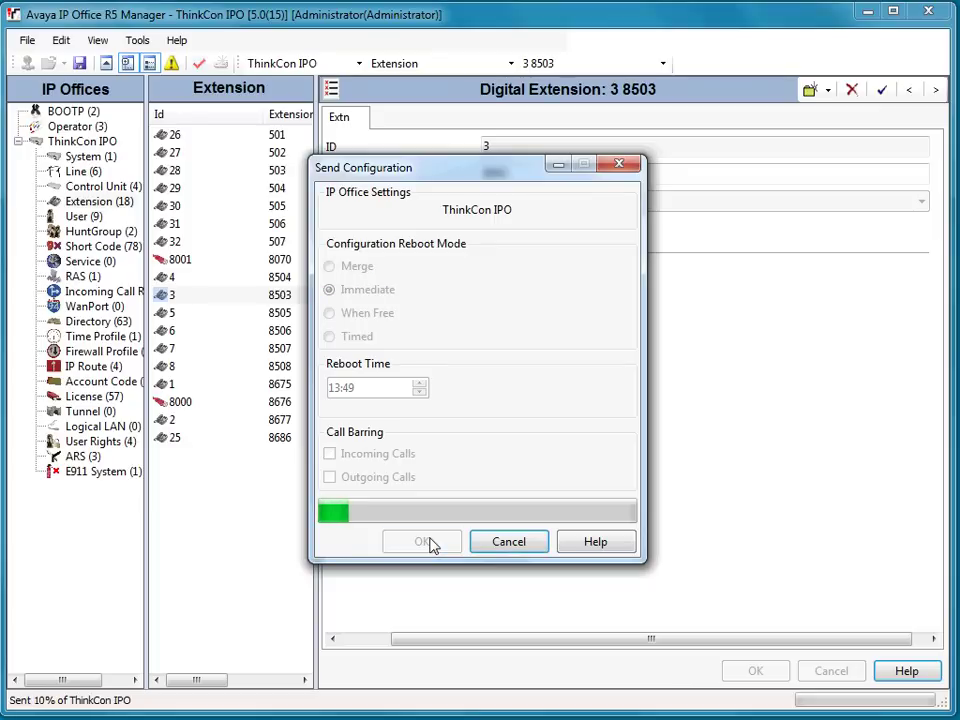